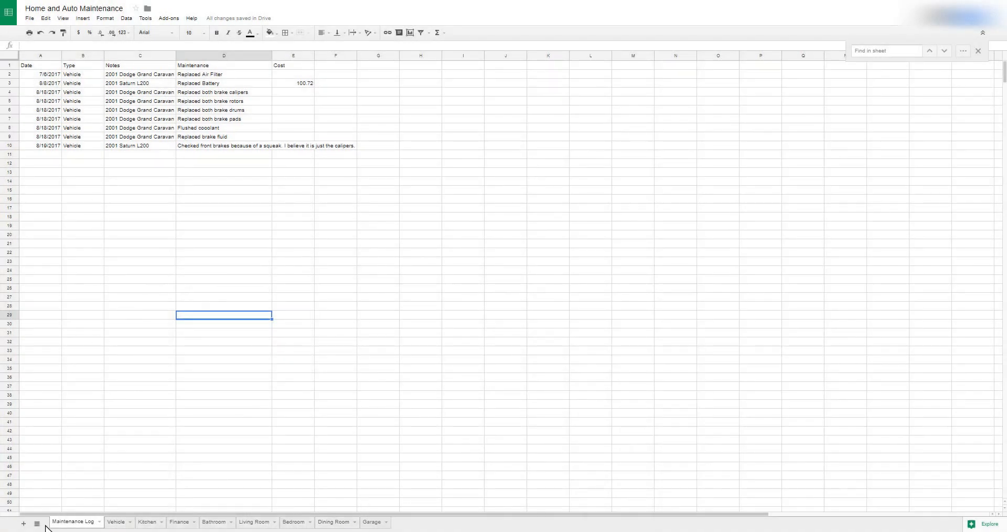
- Look over the Kitchen, Bathroom, Maintenance Log and Vehicle sheets and the actions available for a sheet
click(147, 522)
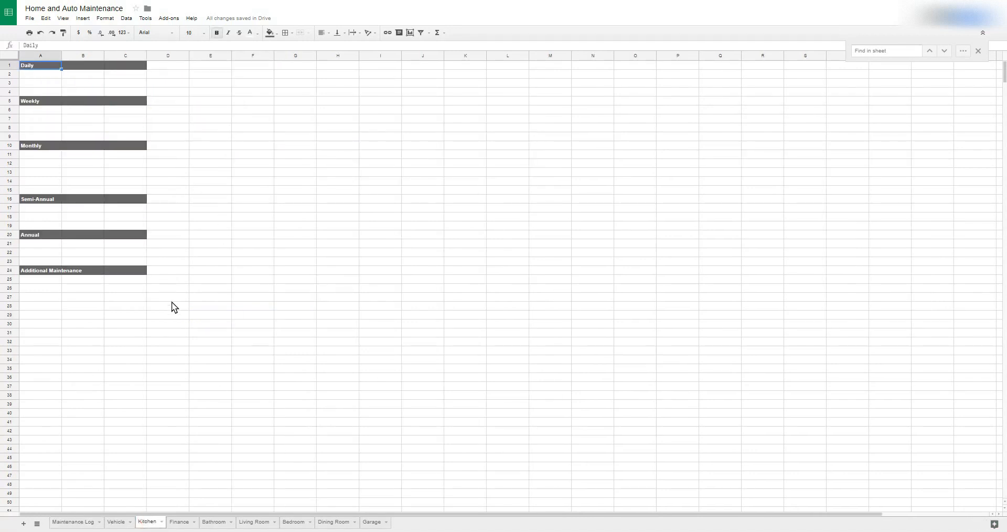
click(215, 522)
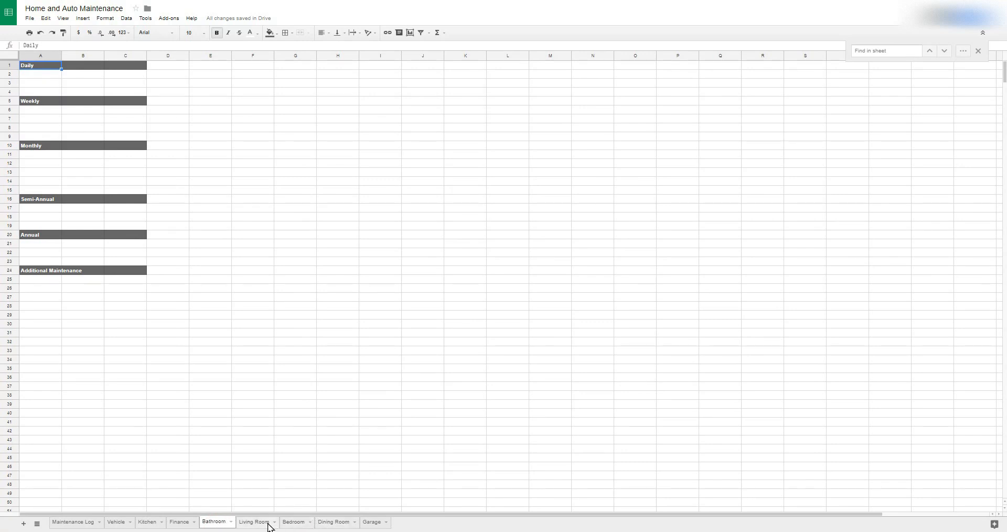
click(81, 524)
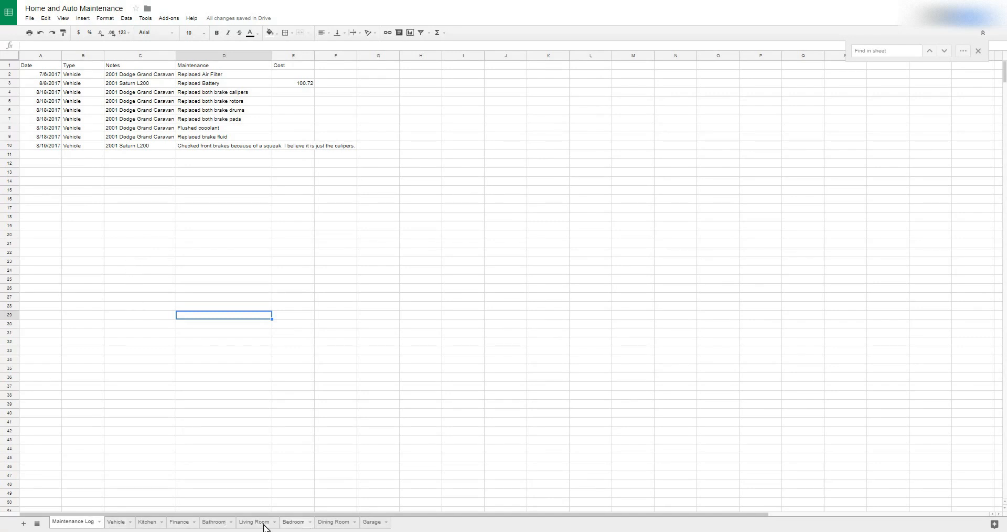
right_click(71, 522)
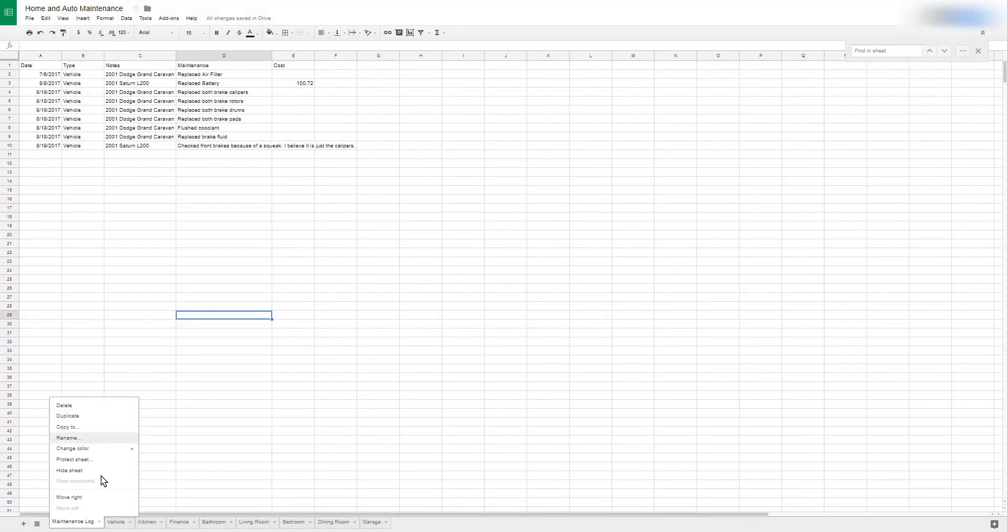
click(117, 524)
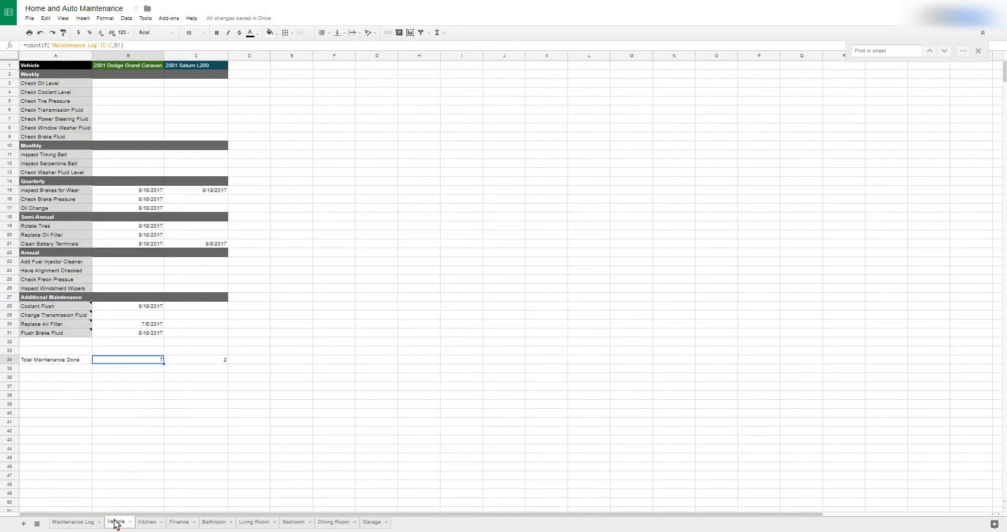
- Add a blank sheet after the Vehicle sheet and delete it again
click(24, 523)
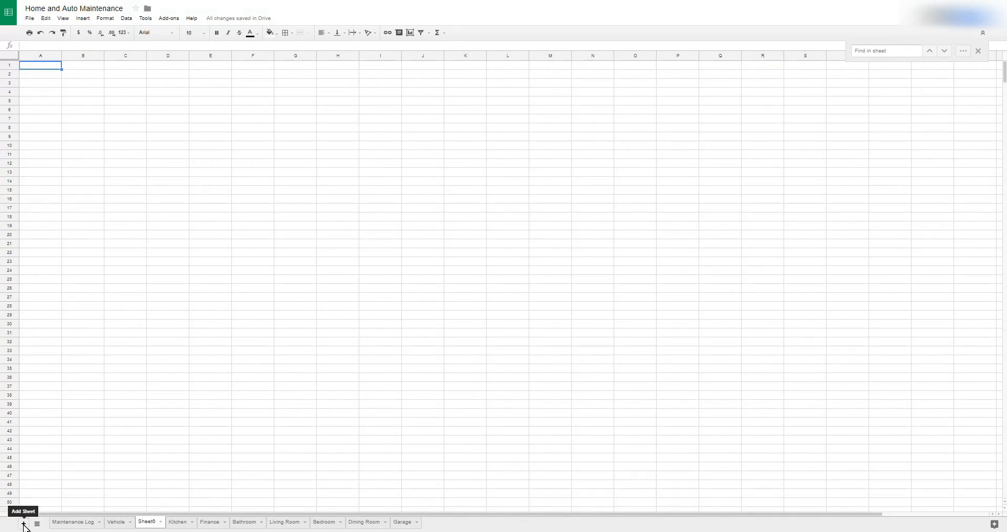
right_click(149, 522)
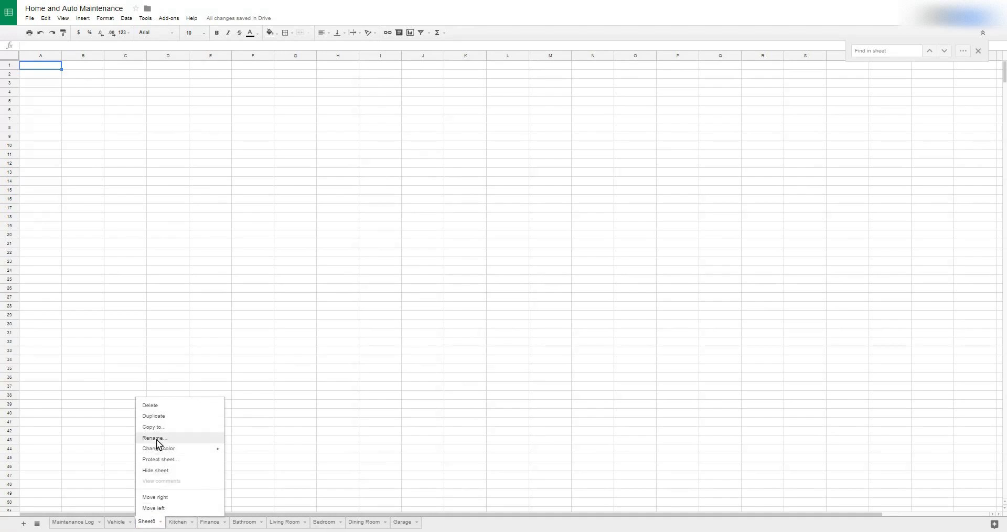
click(153, 406)
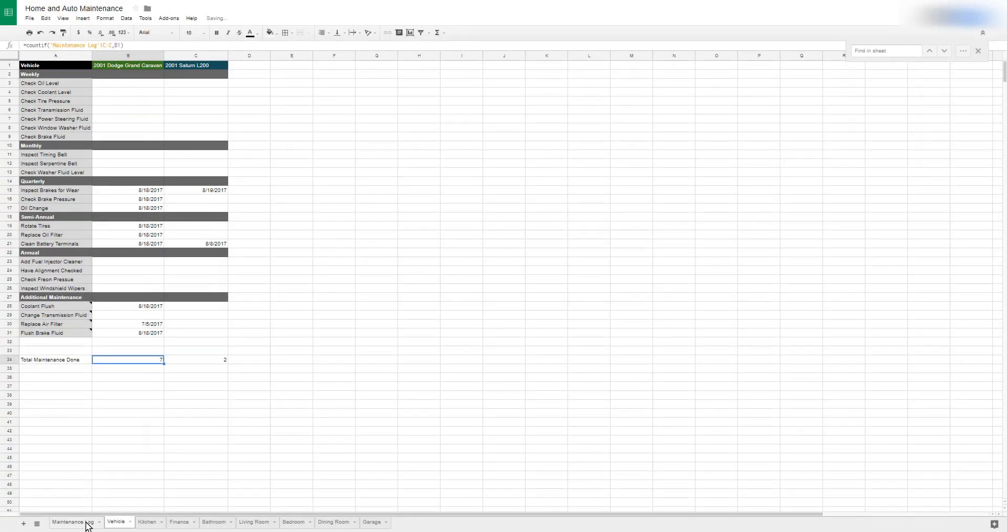
- Change the tab color of the Maintenance Log sheet to red
click(87, 522)
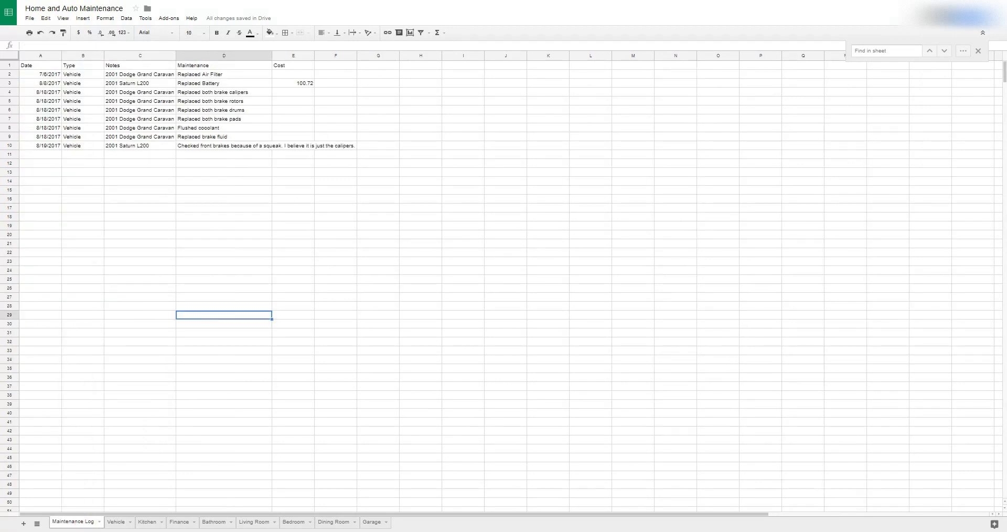
right_click(78, 522)
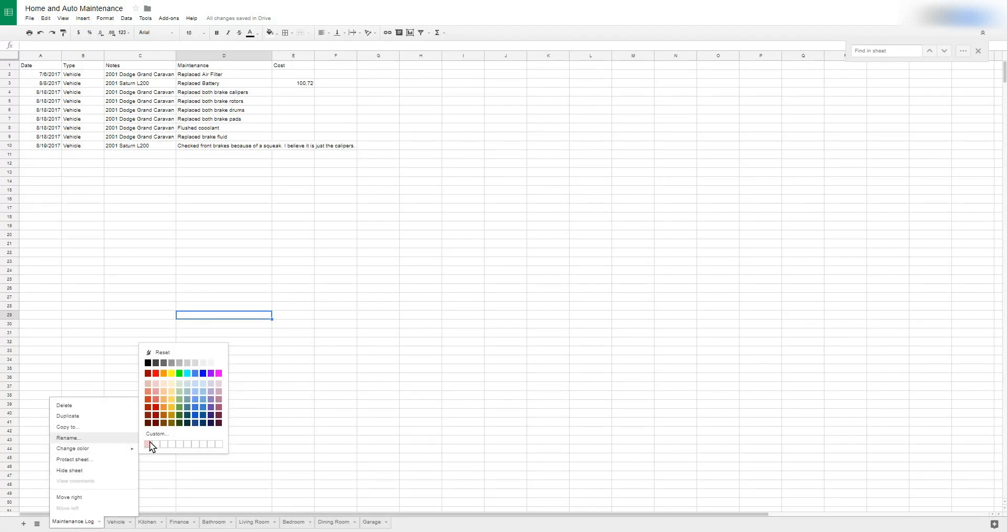
mouse_move(133, 452)
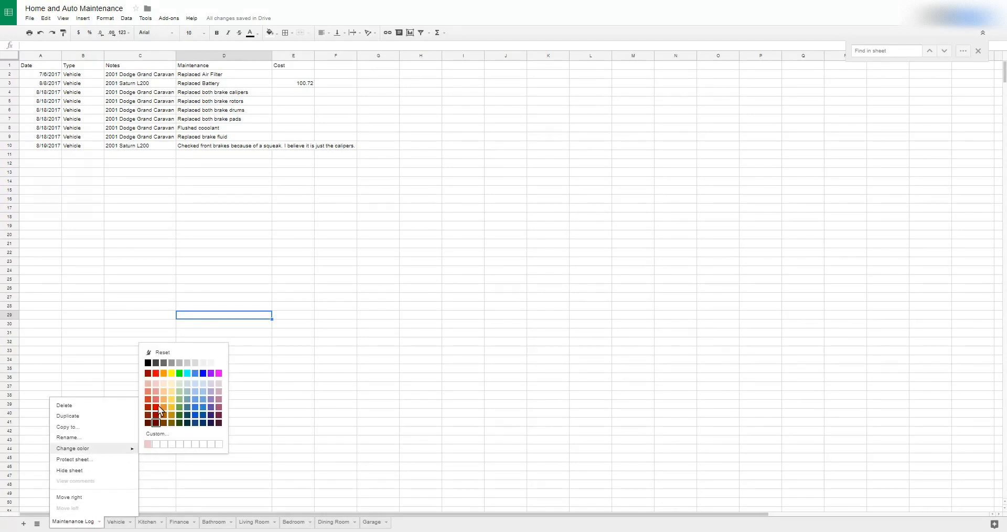
click(156, 373)
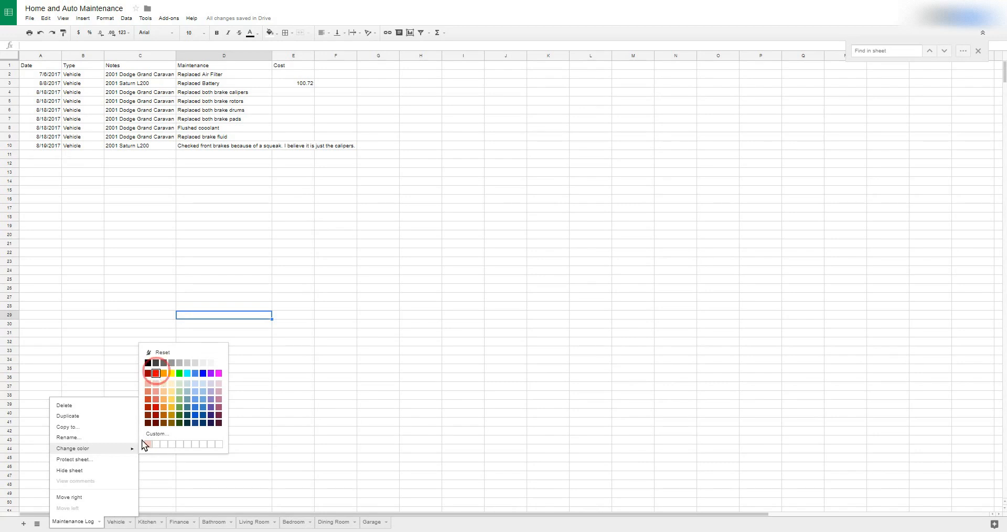
right_click(73, 523)
mouse_move(100, 452)
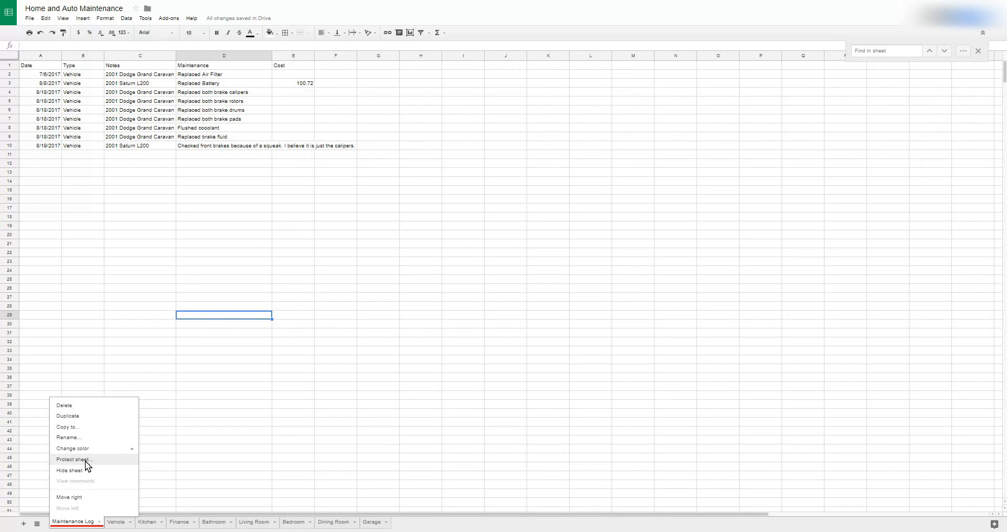
click(150, 379)
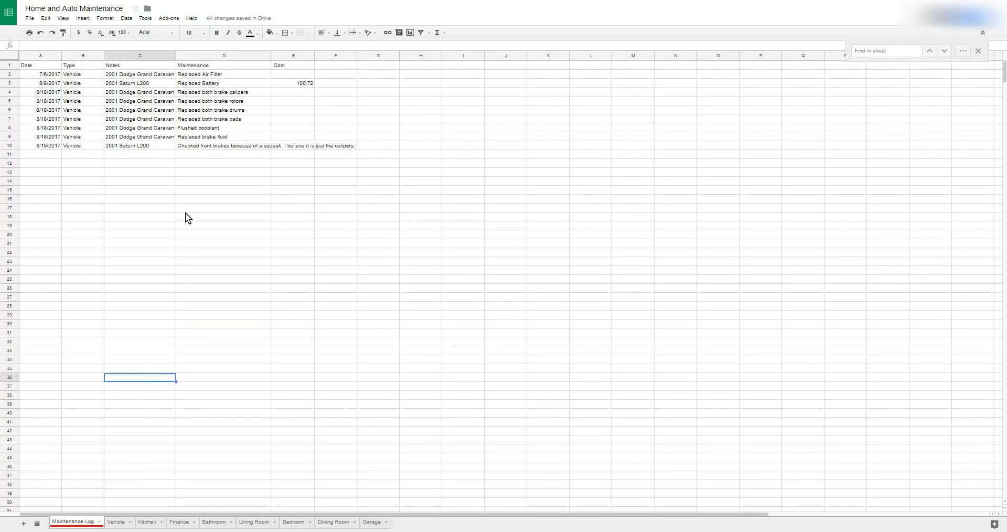
- Compare the Vehicle sheet's maintenance checklist with the entries in the Maintenance Log sheet
click(117, 523)
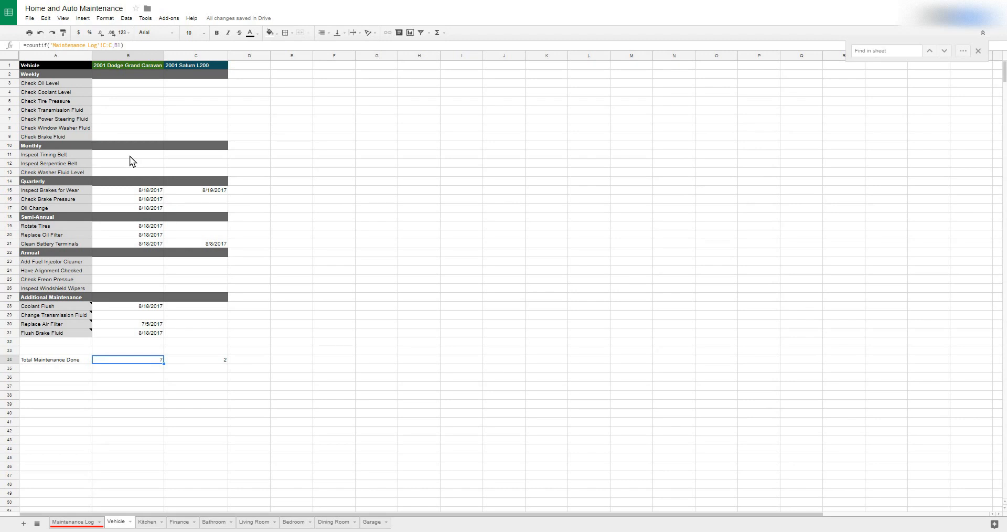
click(77, 523)
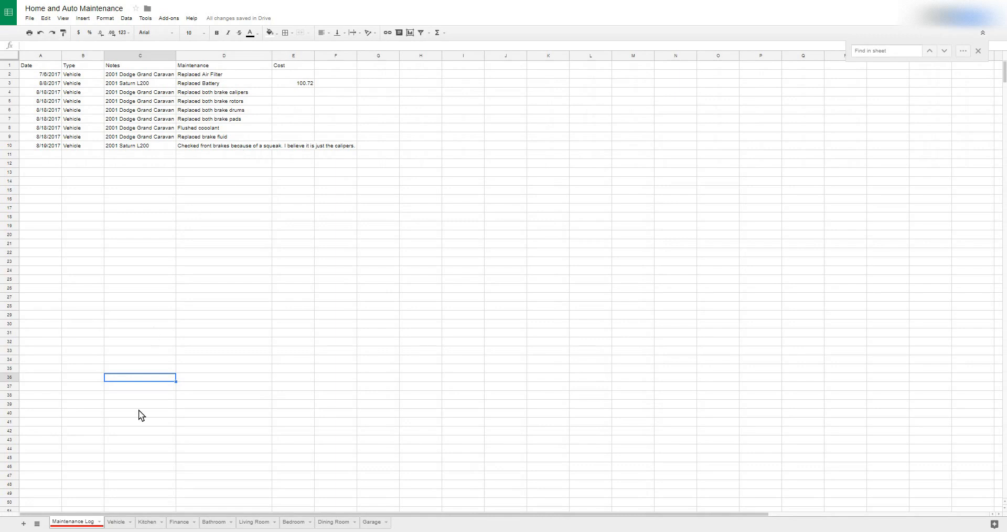
key(ctrl+shift+Page_Down)
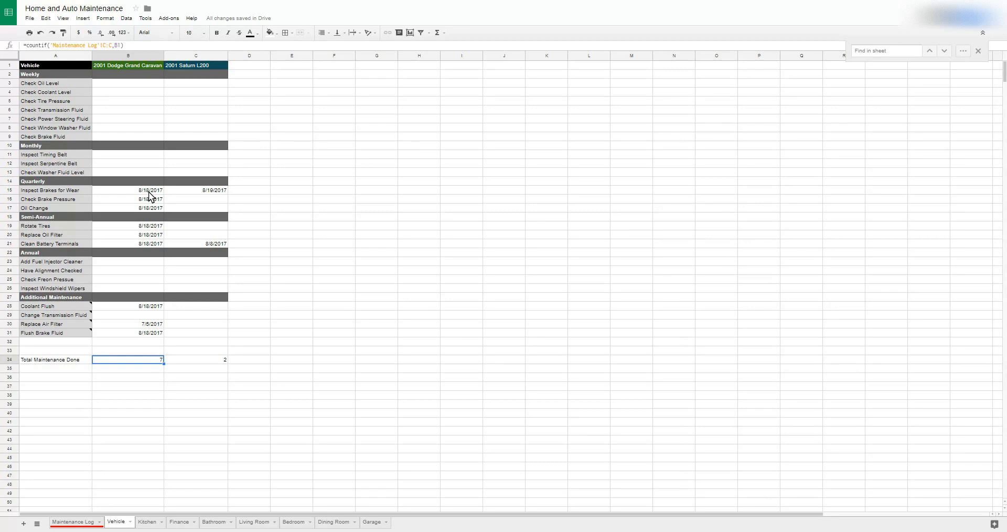
click(297, 306)
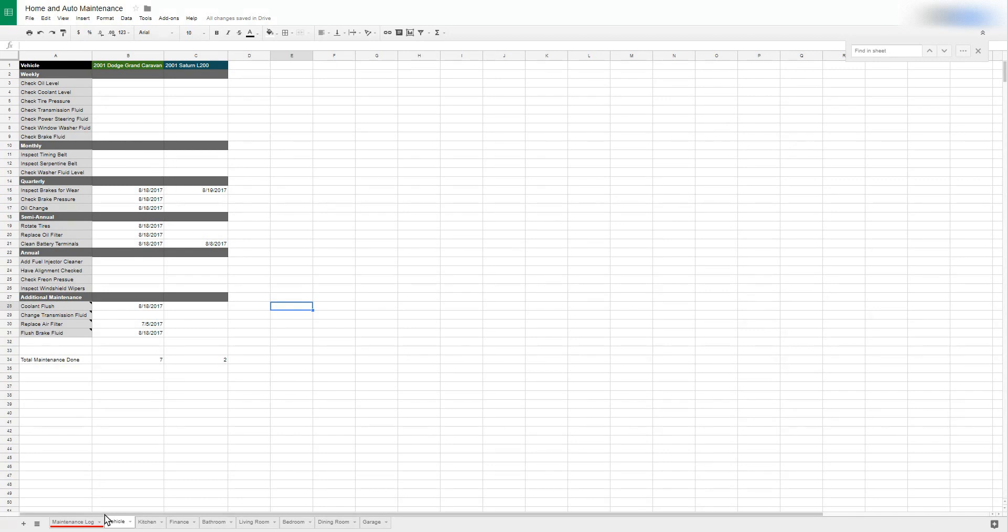
click(78, 522)
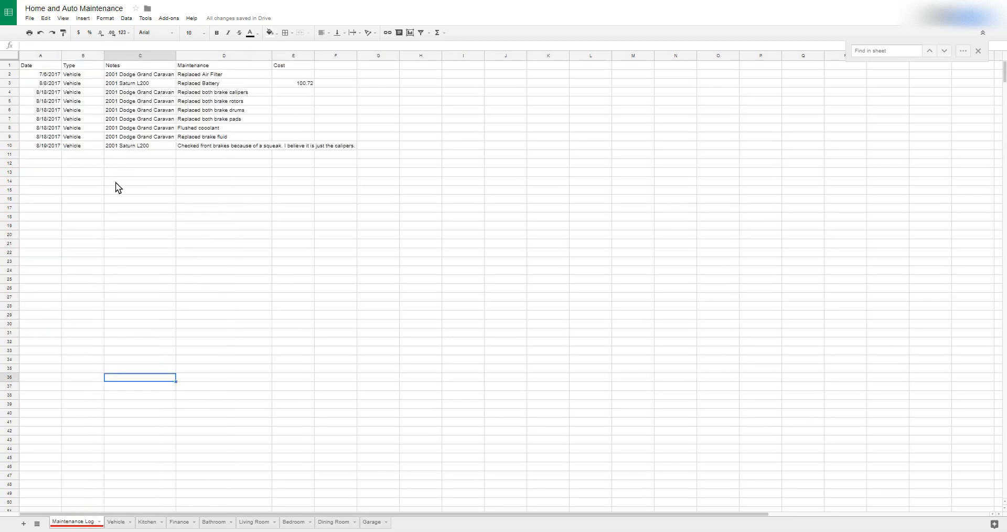
- Set up protection for the entire Vehicle sheet, leaving no cells excepted
click(117, 522)
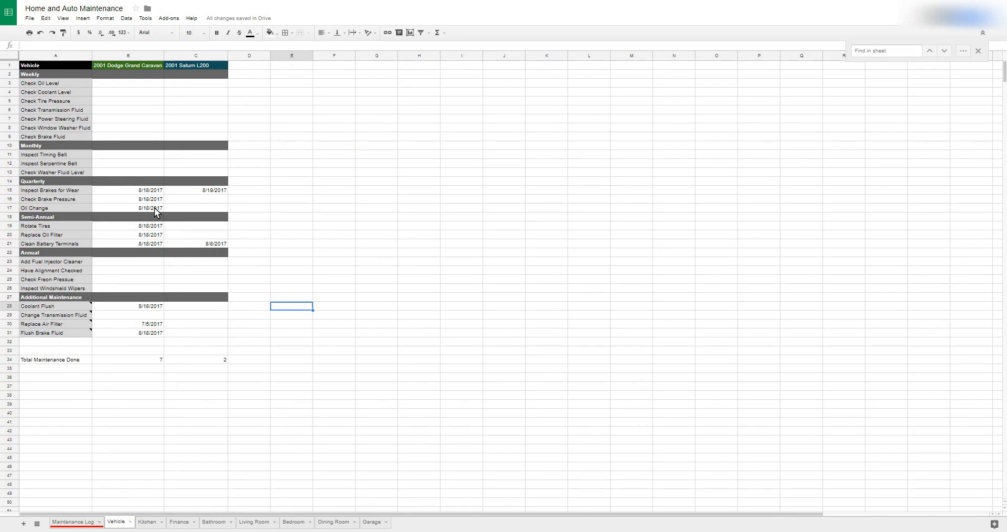
right_click(115, 522)
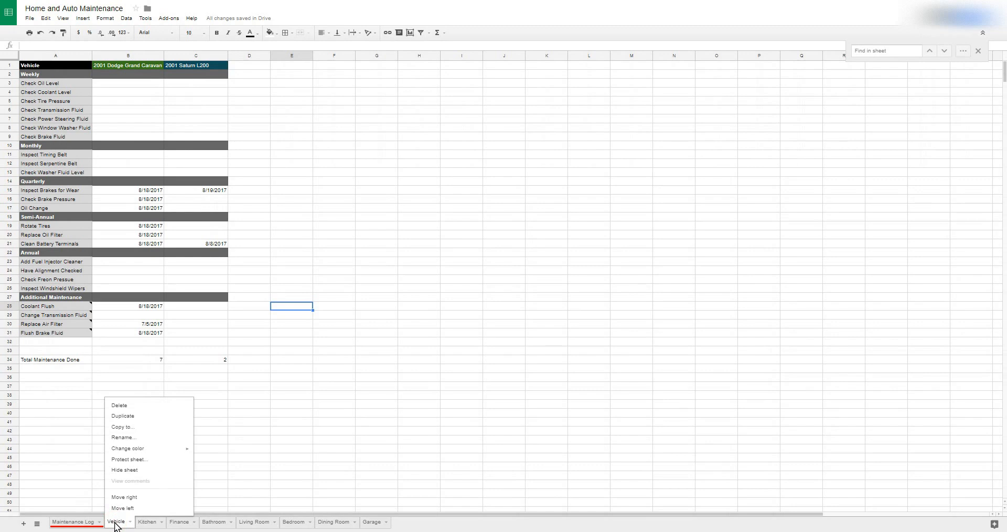
click(130, 462)
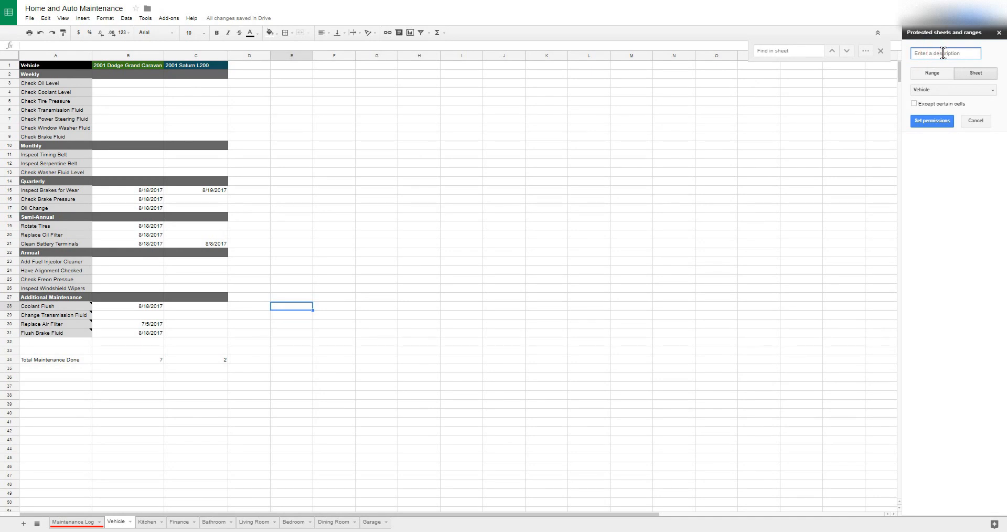
click(969, 76)
click(991, 91)
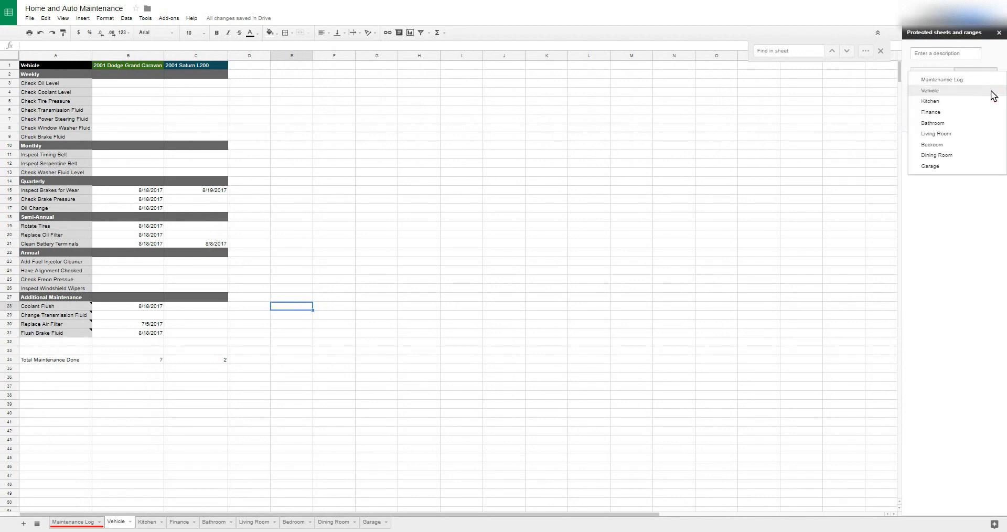
click(992, 91)
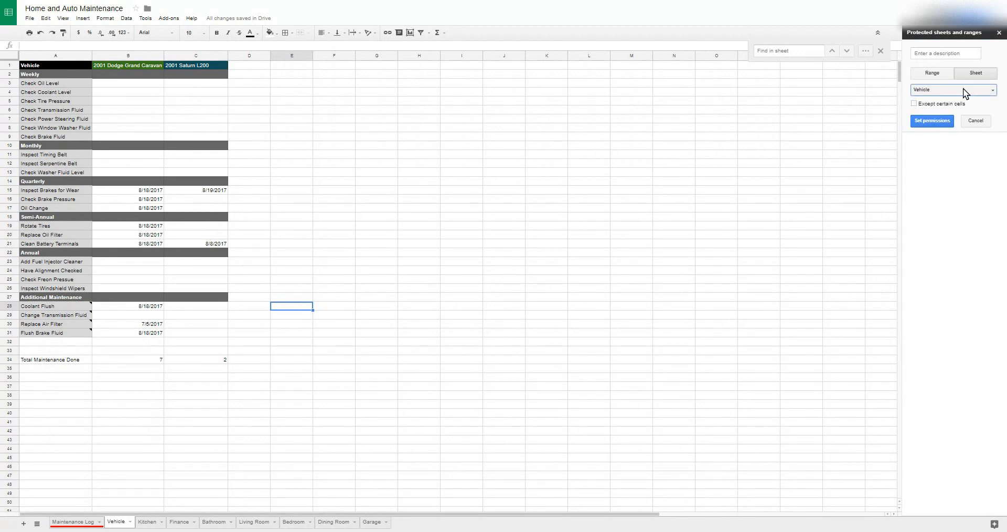
click(915, 104)
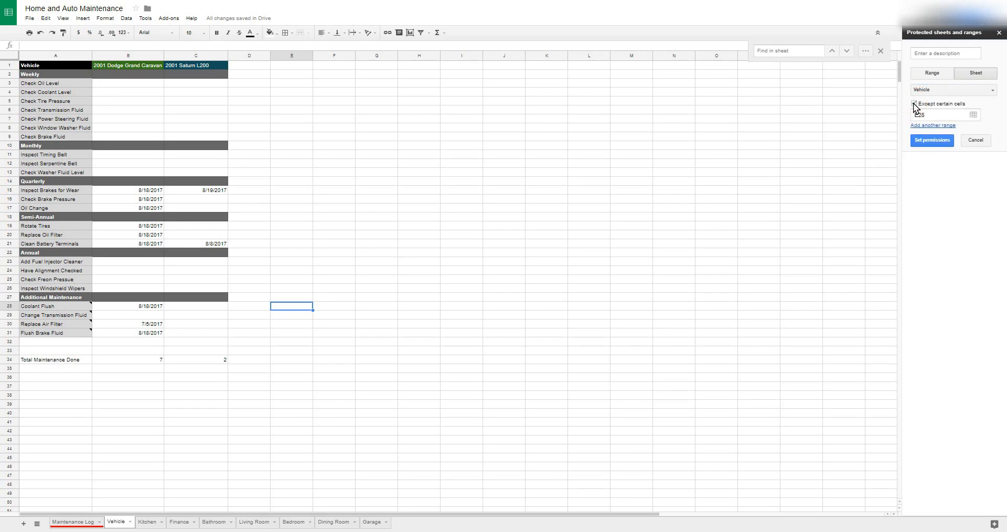
click(915, 104)
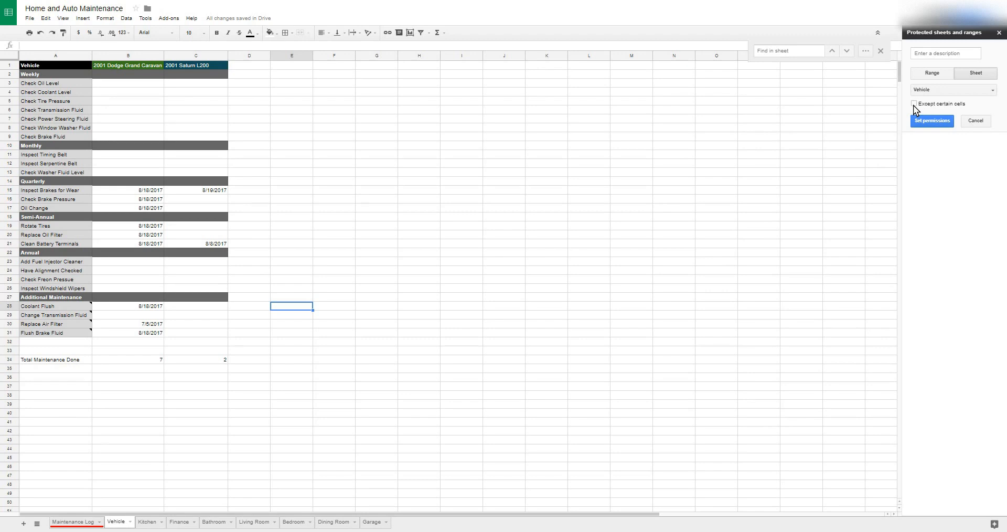
- Apply the Vehicle sheet's protection with editing restricted to "Only you"
click(927, 121)
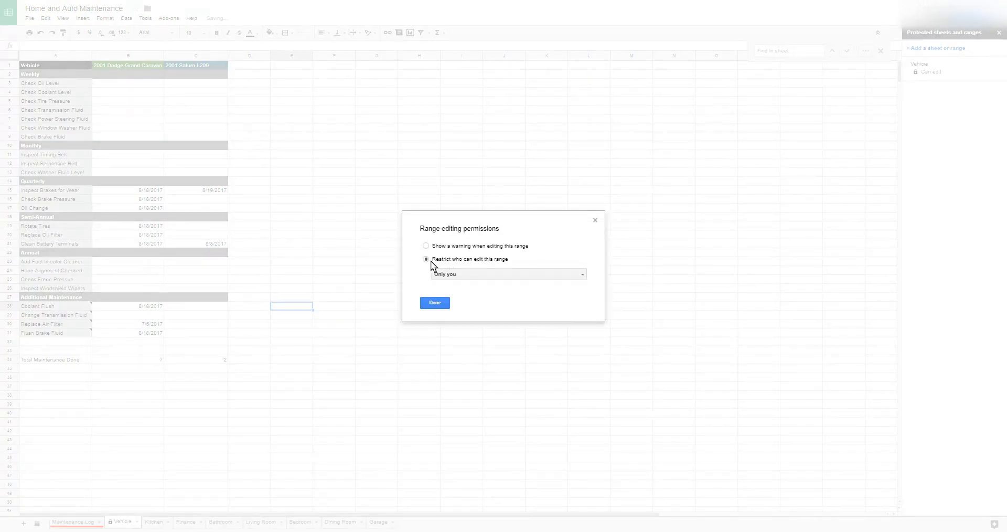
click(584, 275)
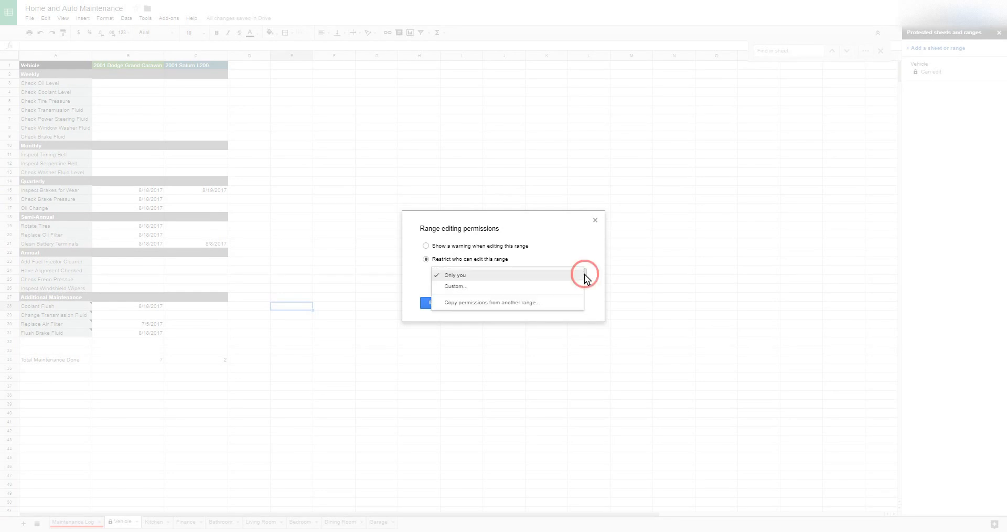
click(583, 273)
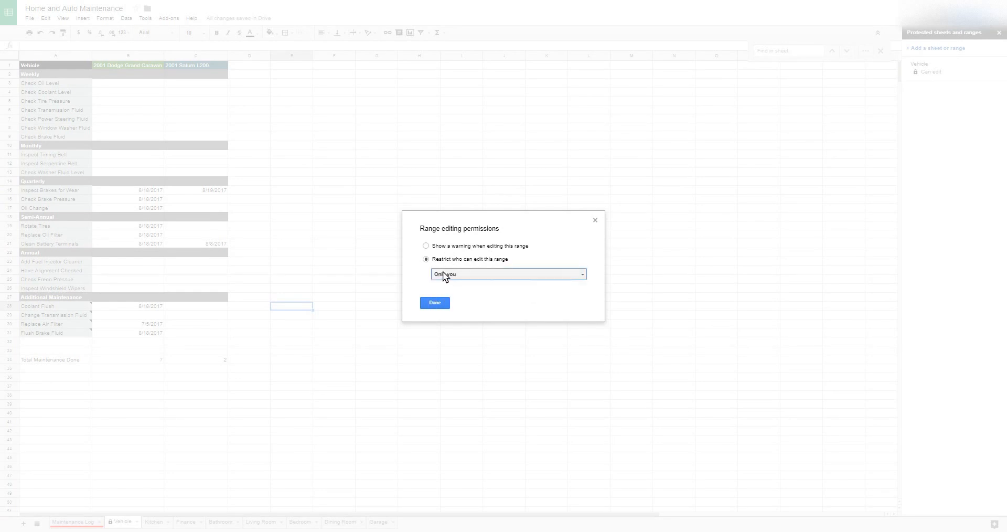
click(435, 305)
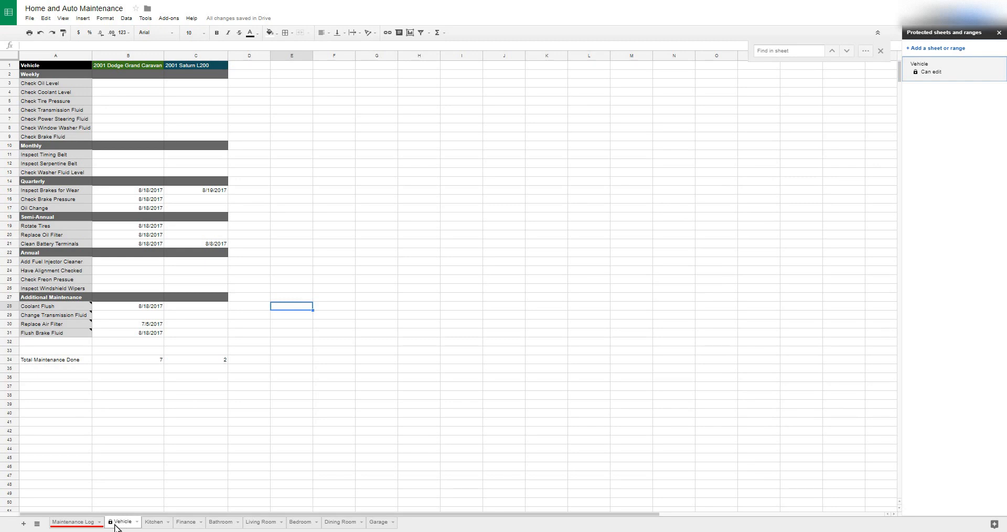
- Check the Kitchen sheet for protection and review the editing permissions of the protected Vehicle sheet
click(153, 525)
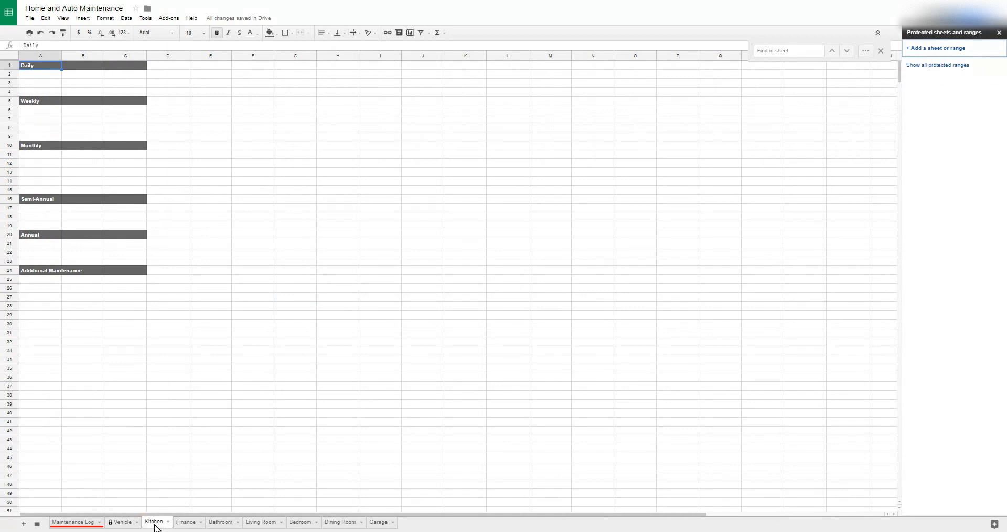
click(124, 523)
click(926, 73)
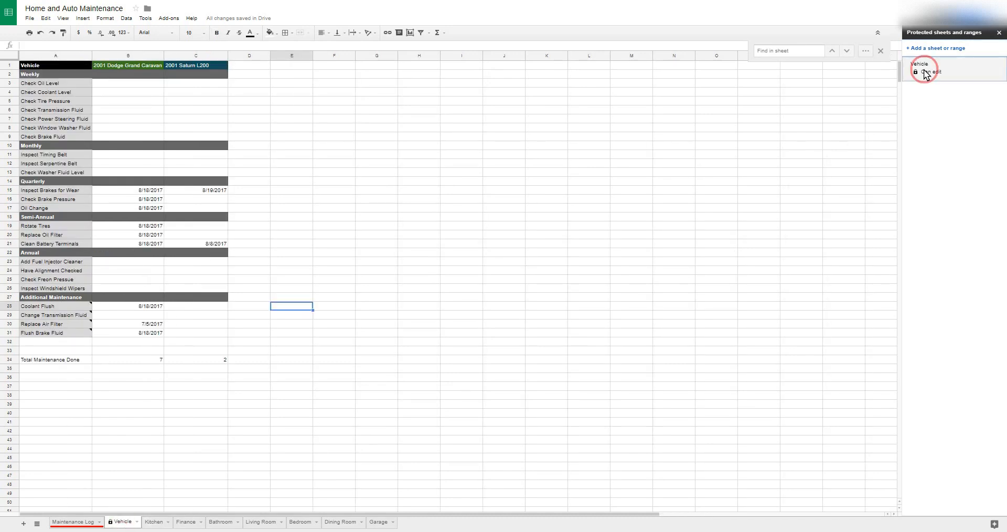
click(937, 118)
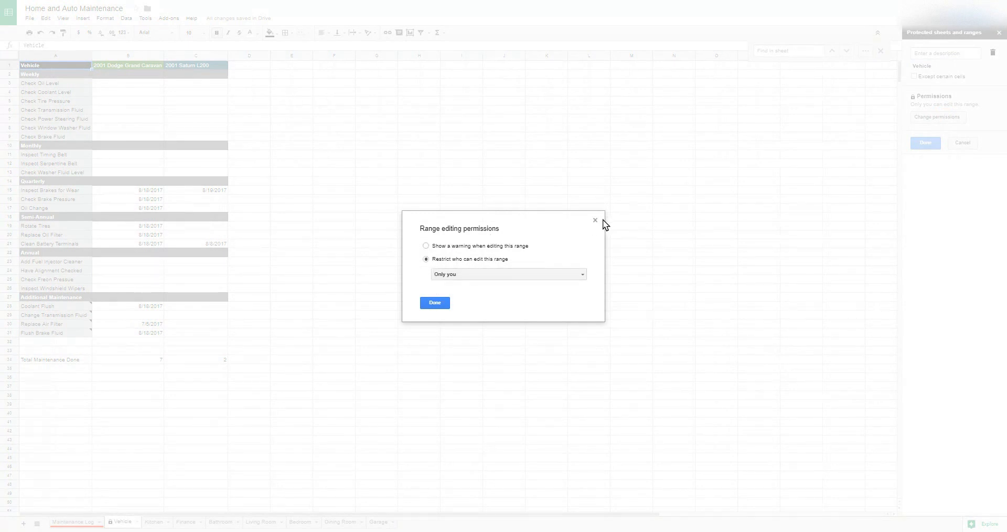
click(595, 220)
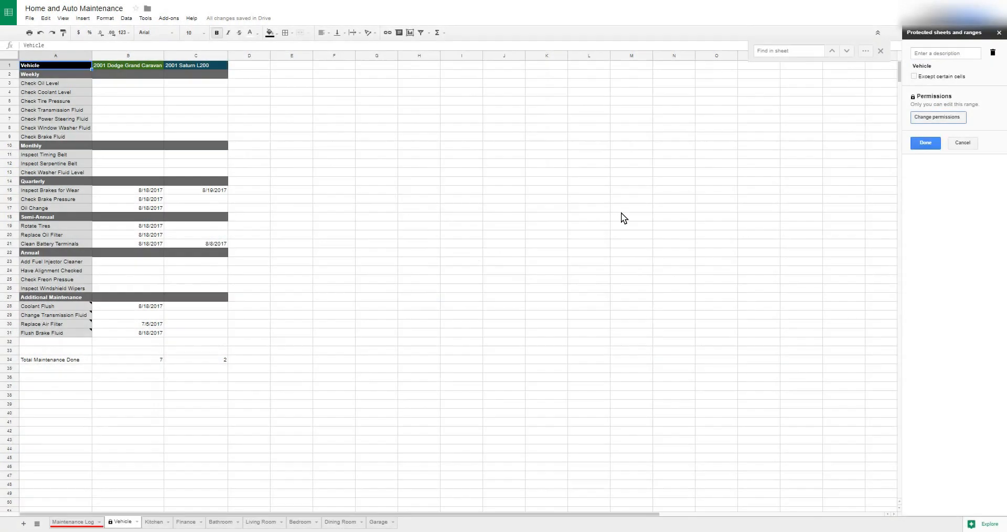
- Remove the protection from the Vehicle sheet and confirm the removal
click(994, 51)
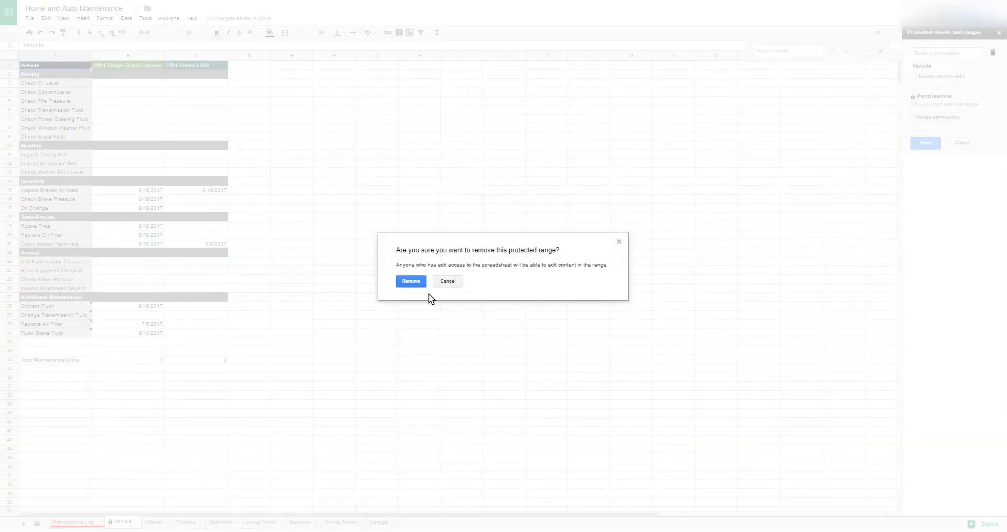
click(415, 286)
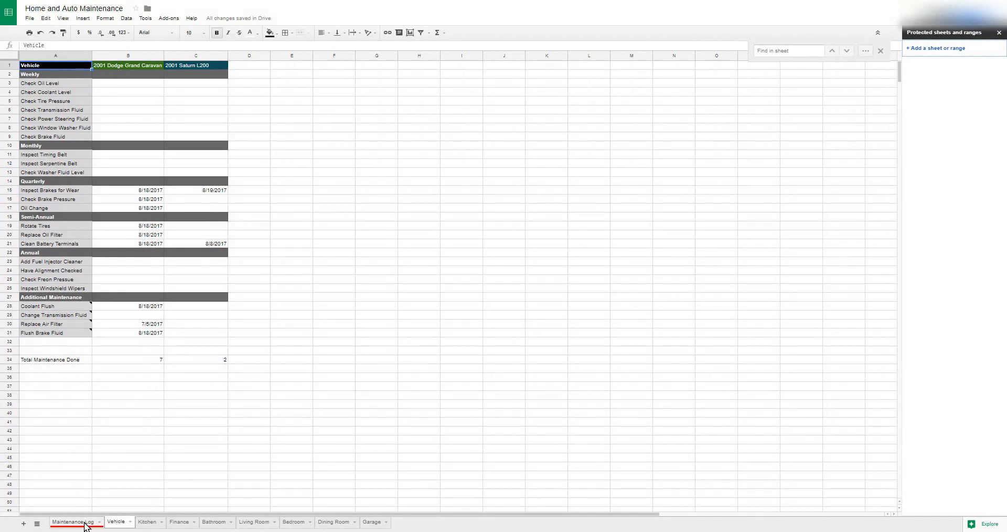
- Hide the Vehicle sheet from the spreadsheet
click(114, 522)
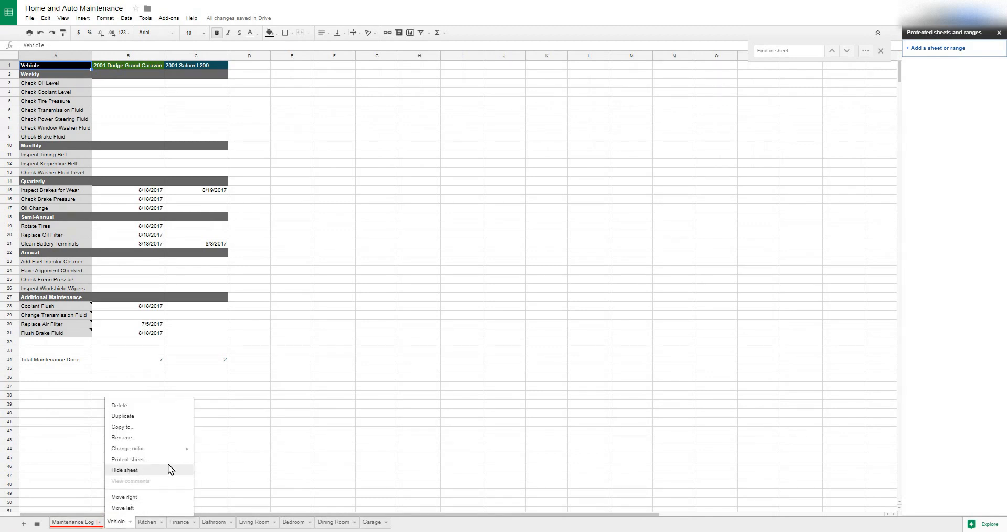
click(242, 379)
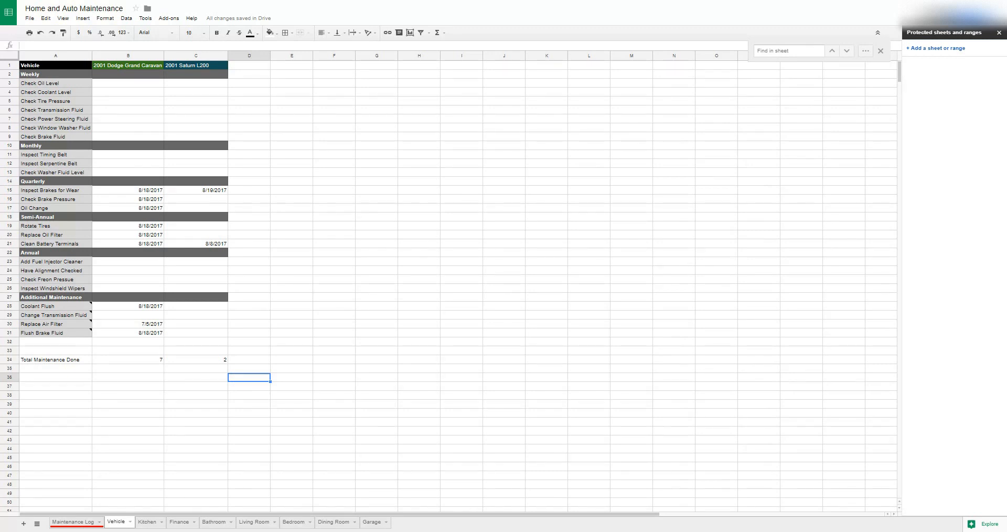
right_click(123, 525)
click(131, 471)
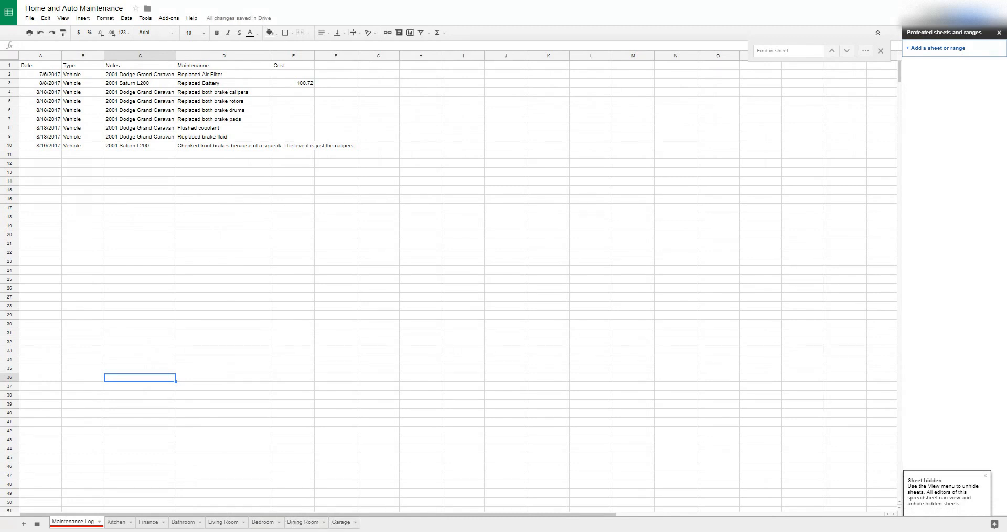
- Unhide the Vehicle sheet, and return to it after a brief look at the Kitchen sheet
click(65, 19)
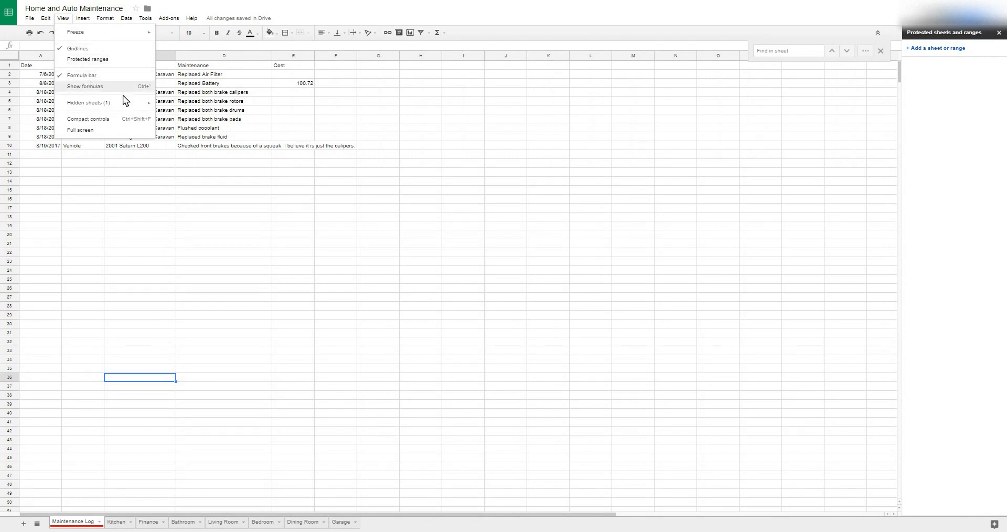
mouse_move(118, 102)
click(173, 107)
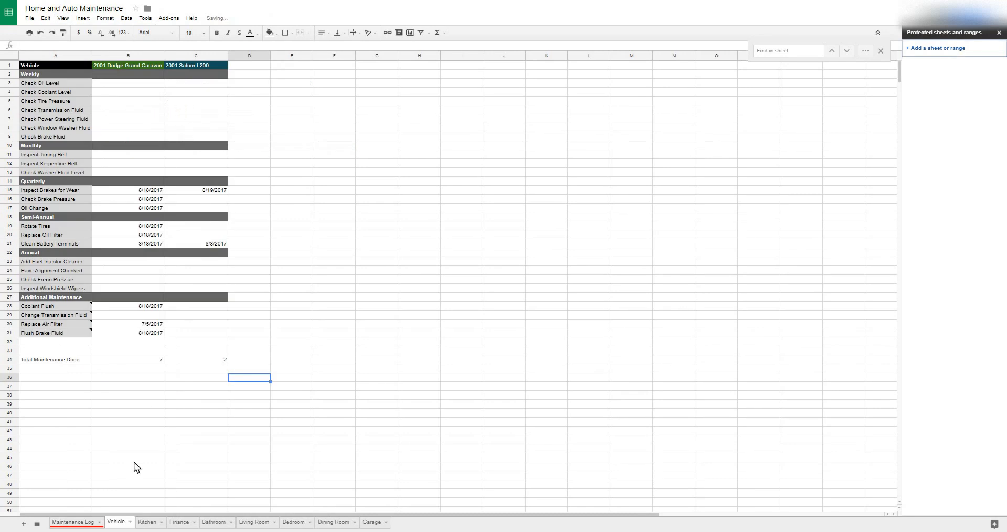
click(140, 523)
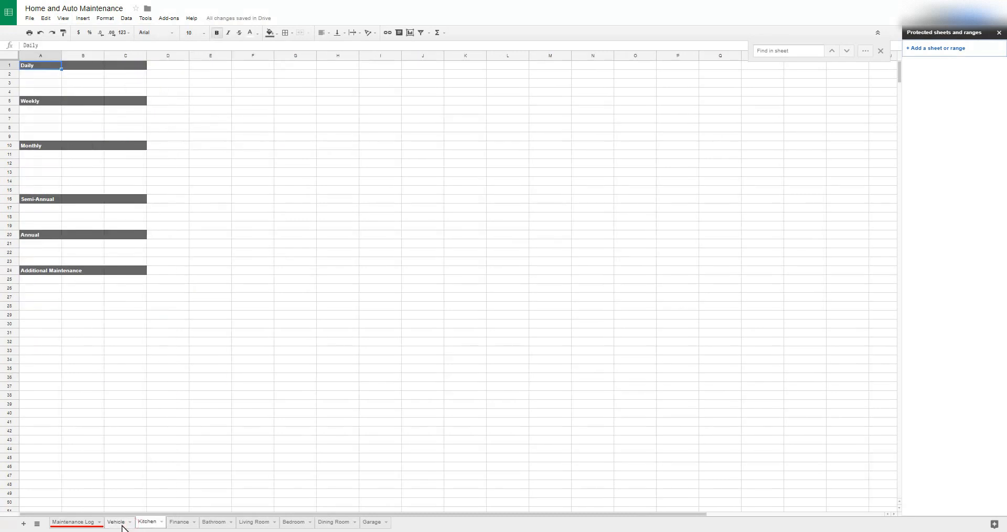
click(118, 523)
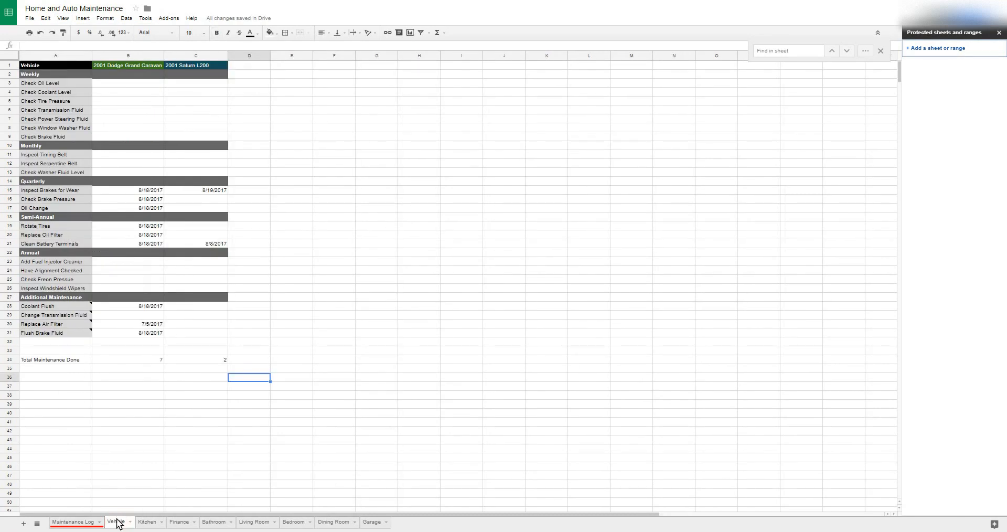